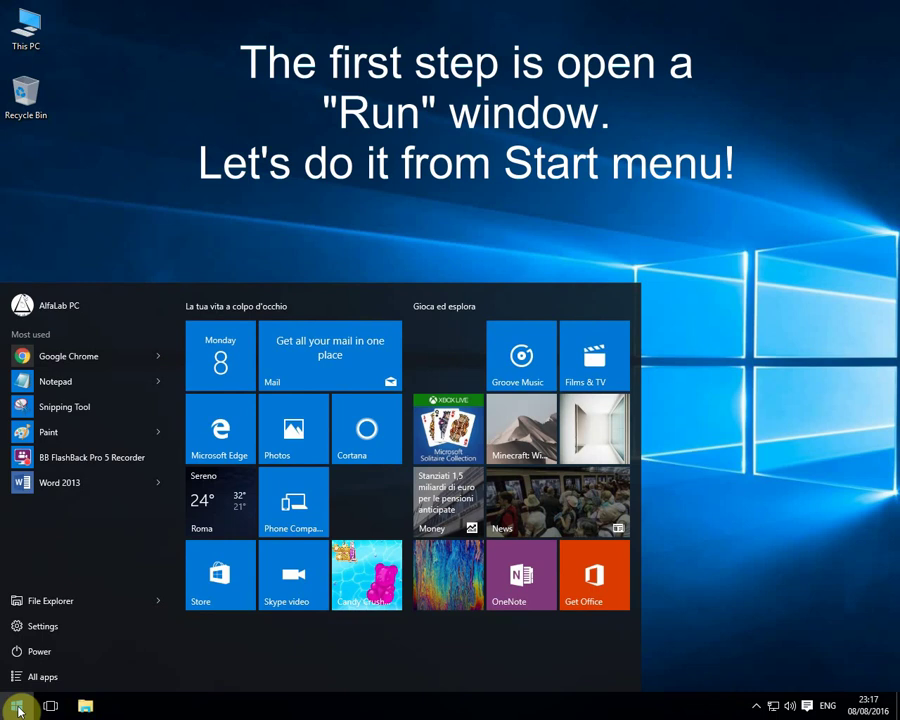
# Open the folder C:\Users\%username%\AppData\Local\Packages through the Run dialog
pyautogui.write('run')
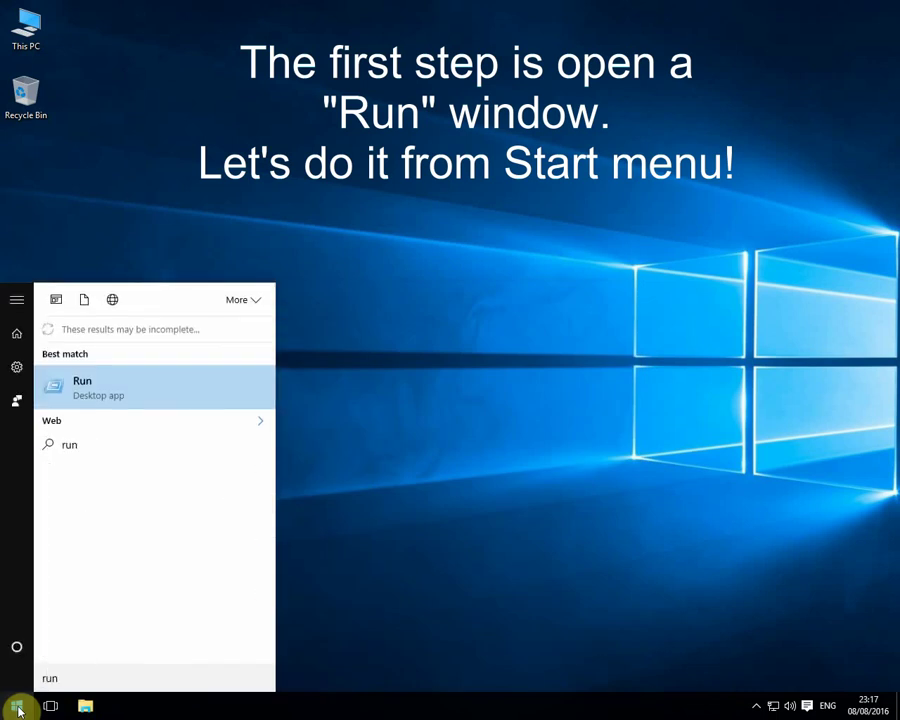
pyautogui.click(153, 401)
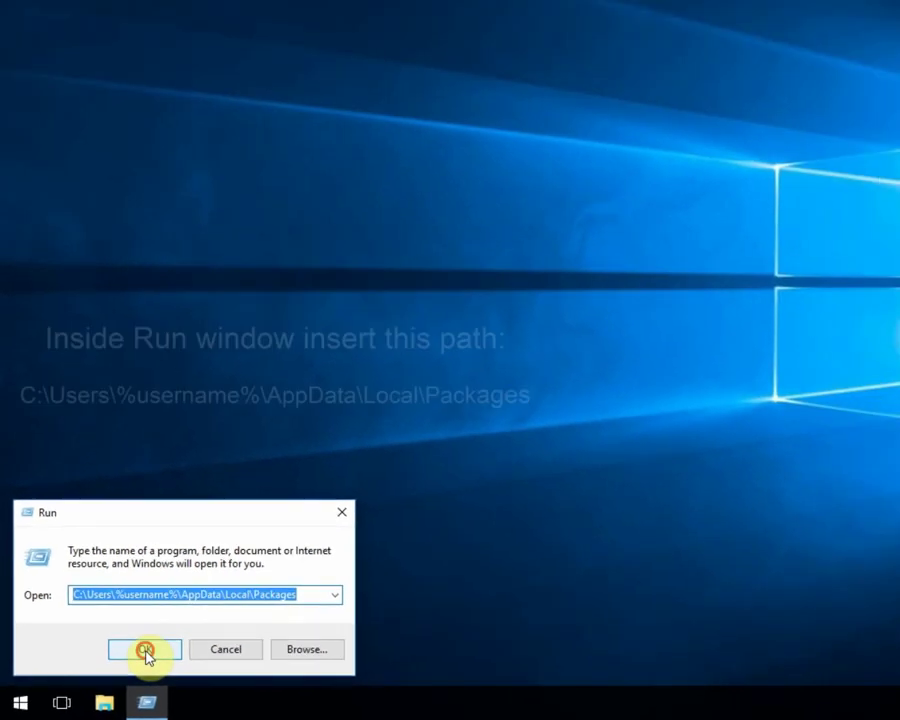
pyautogui.click(238, 606)
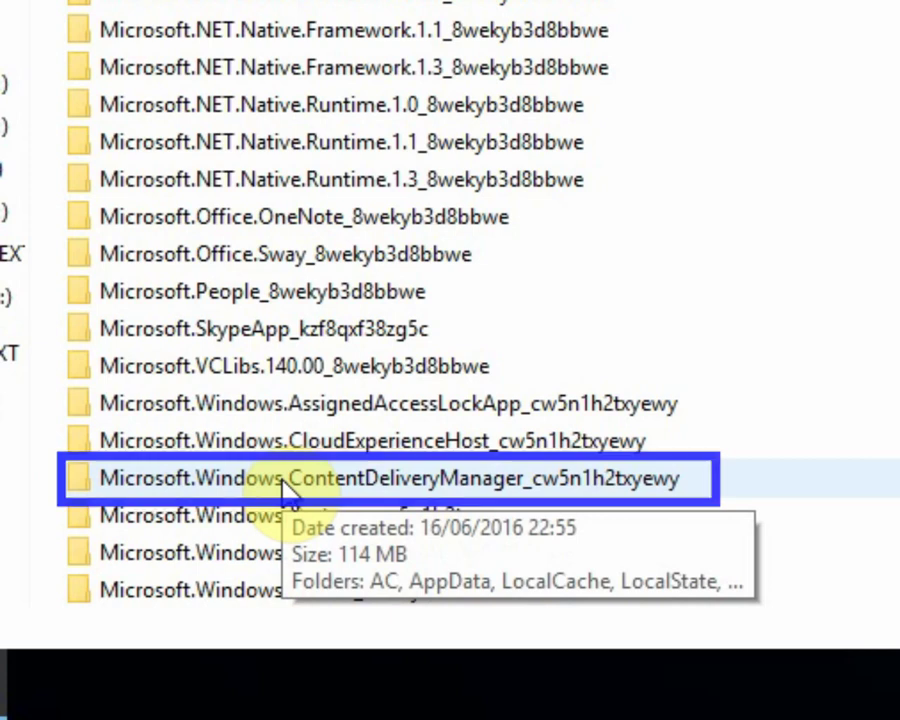
# Go into Microsoft.Windows.ContentDeliveryManager_cw5n1h2txyewy and open its LocalState\Assets subfolder
pyautogui.doubleClick(283, 485)
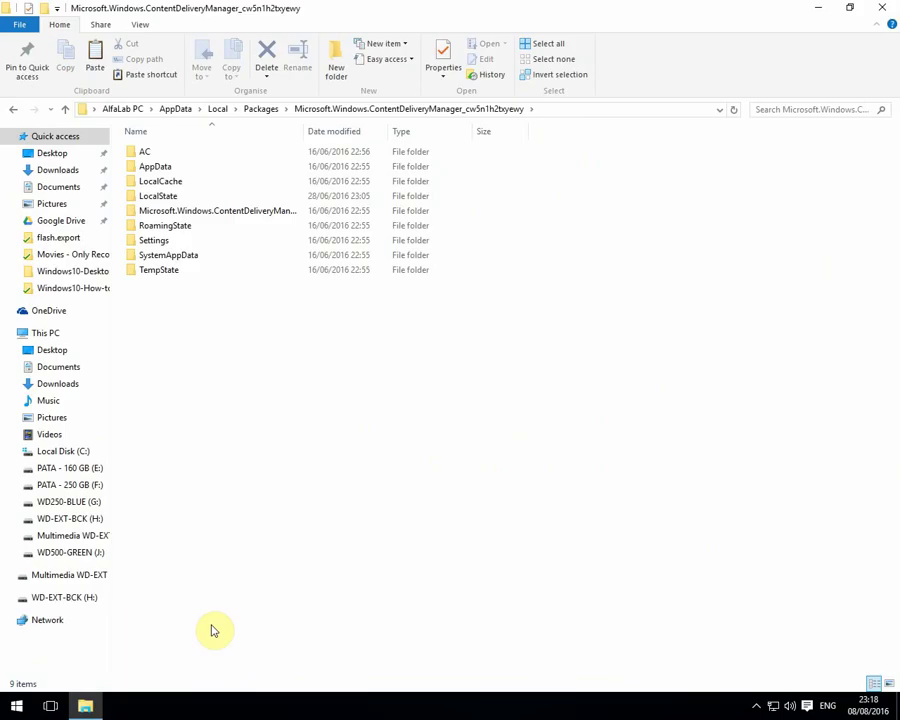
pyautogui.doubleClick(158, 196)
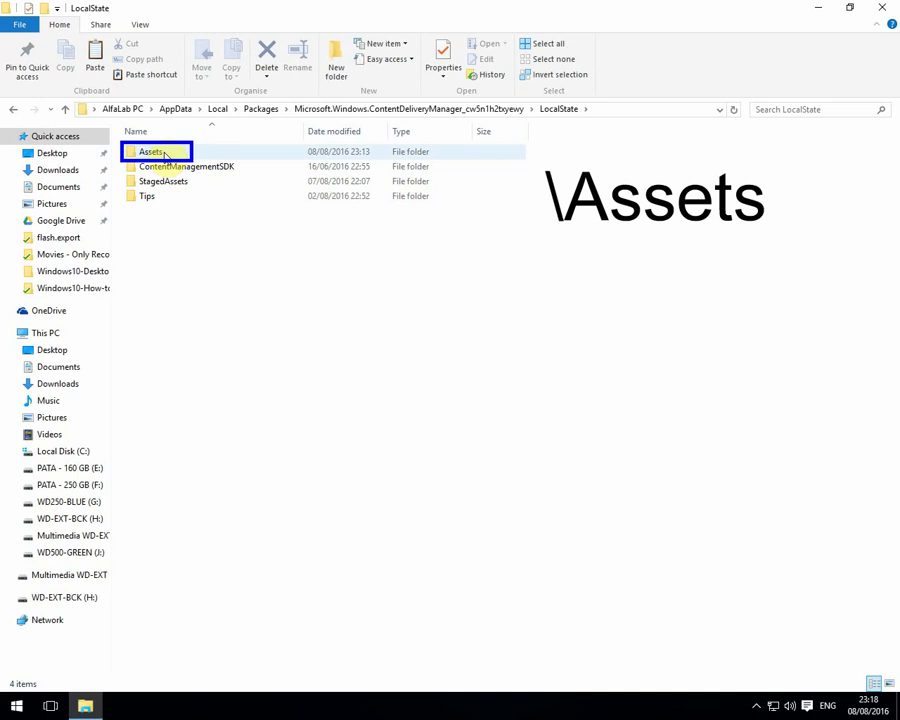
pyautogui.doubleClick(160, 152)
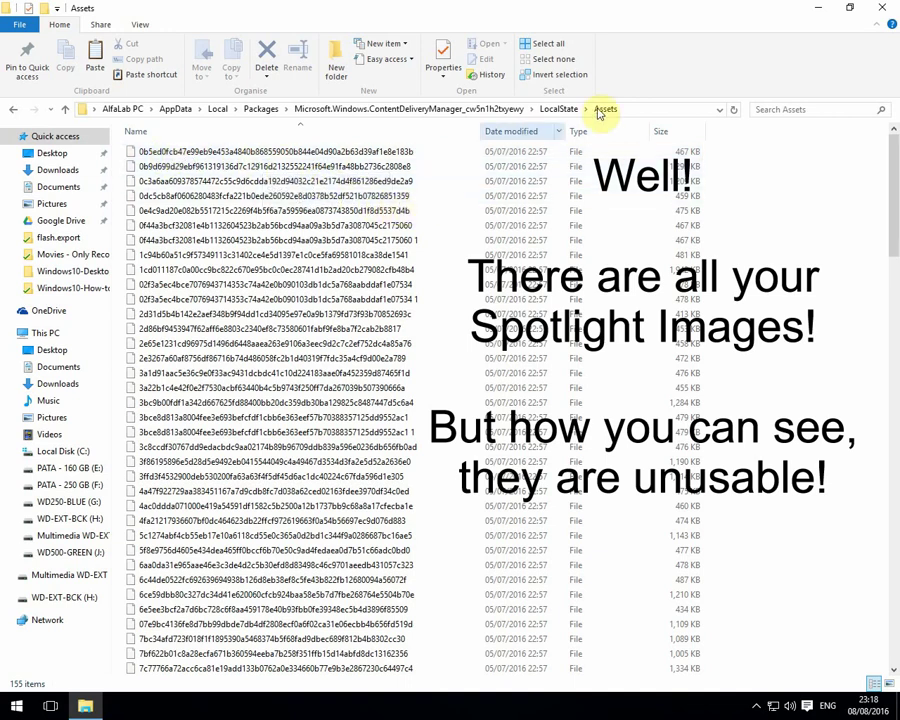
# Shrink the Assets window and move it aside, and create a folder named Spotlight on the desktop
pyautogui.click(849, 10)
pyautogui.moveTo(450, 17); pyautogui.dragTo(741, 368)
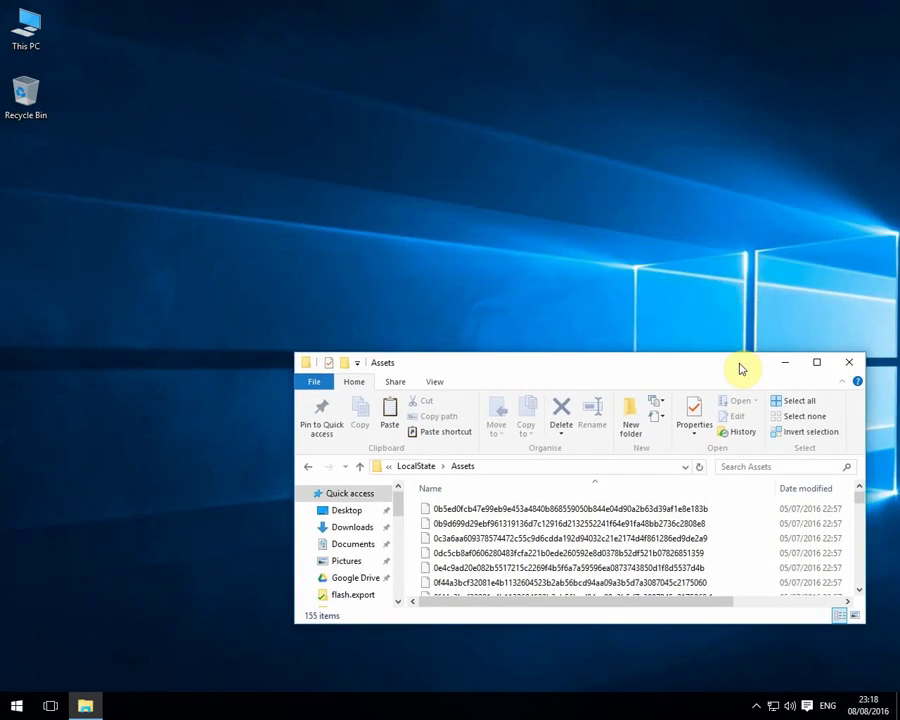
pyautogui.rightClick(120, 325)
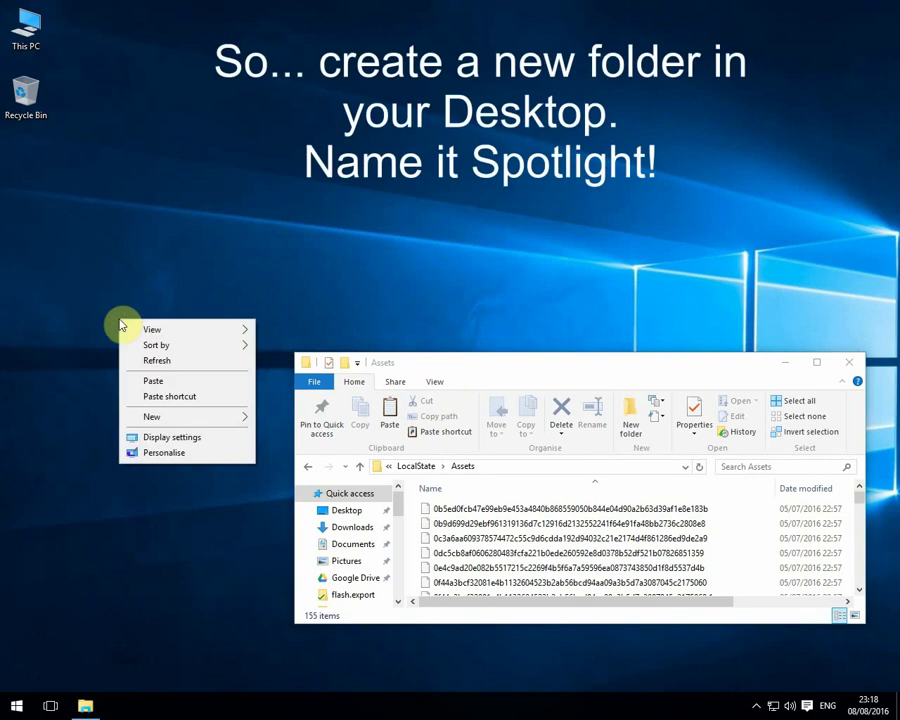
pyautogui.moveTo(134, 420)
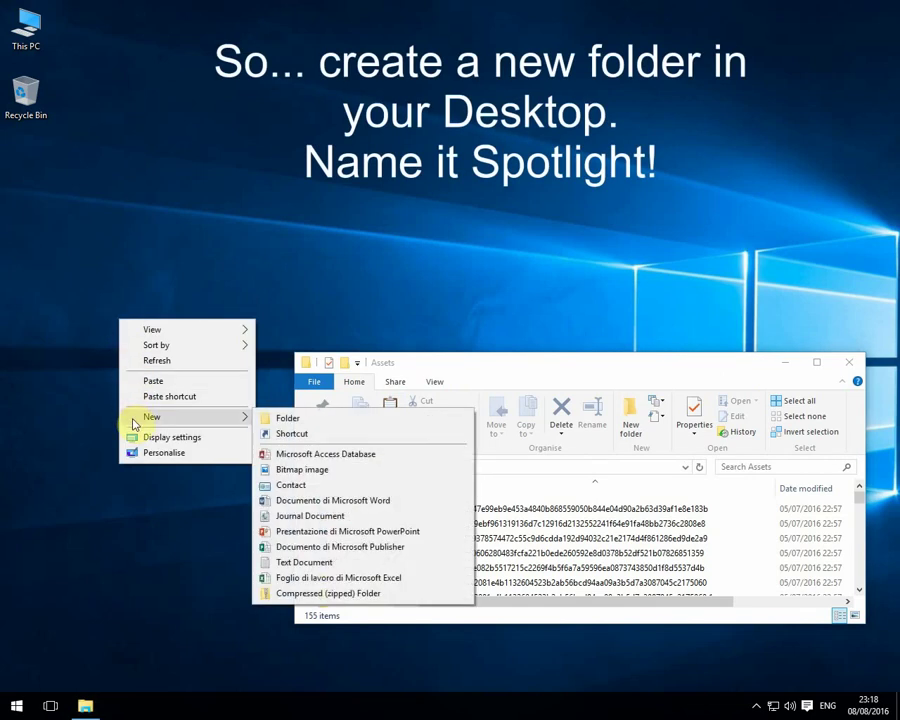
pyautogui.click(283, 421)
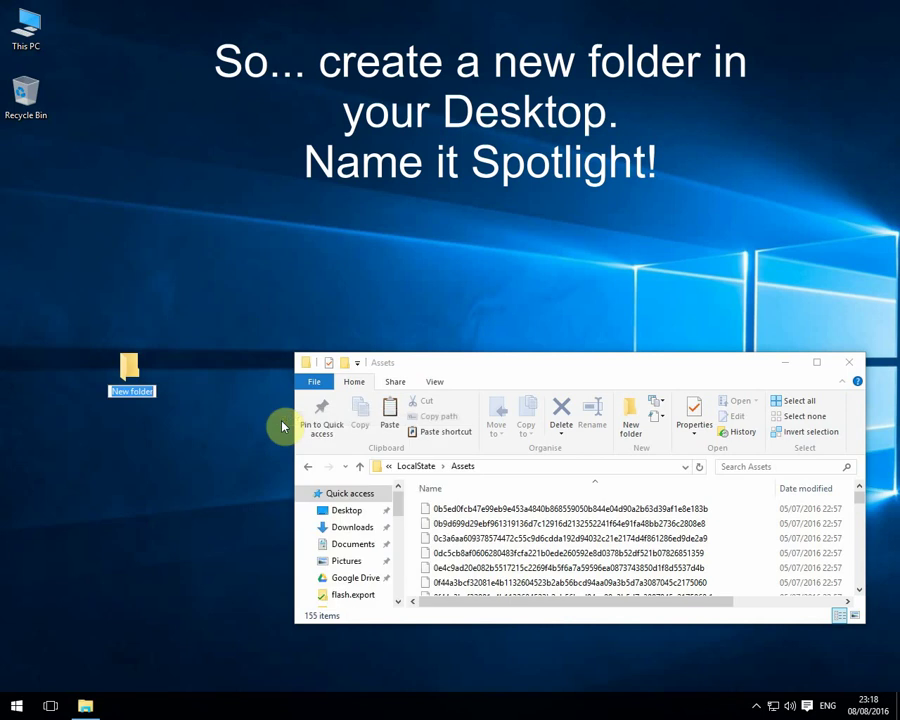
pyautogui.write('Spotlight')
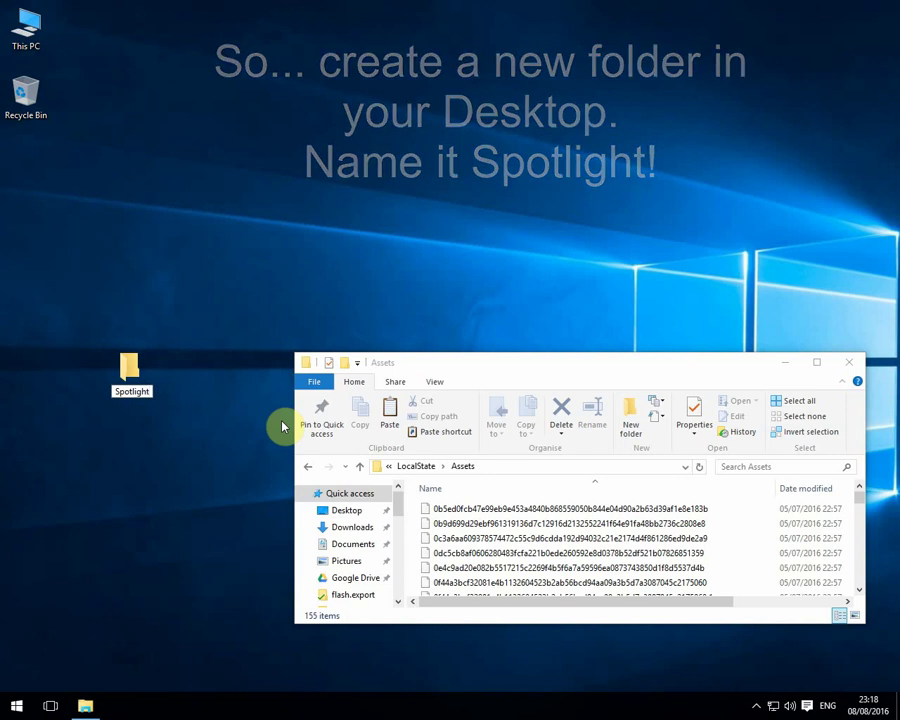
pyautogui.press('Return')
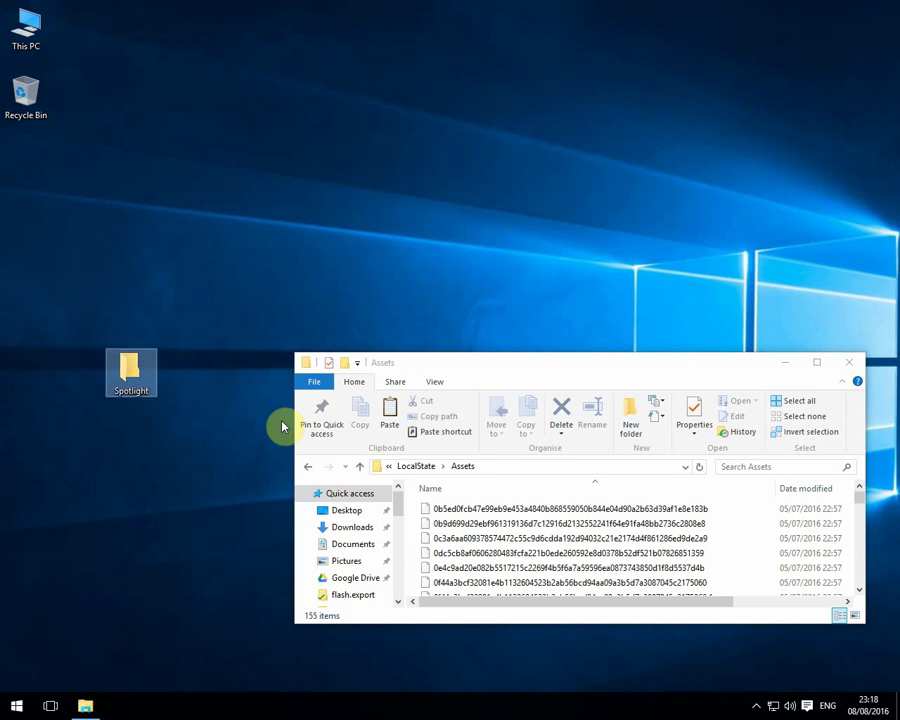
# Copy all files from the Assets folder into the desktop's Spotlight folder and close the Assets window
pyautogui.doubleClick(145, 387)
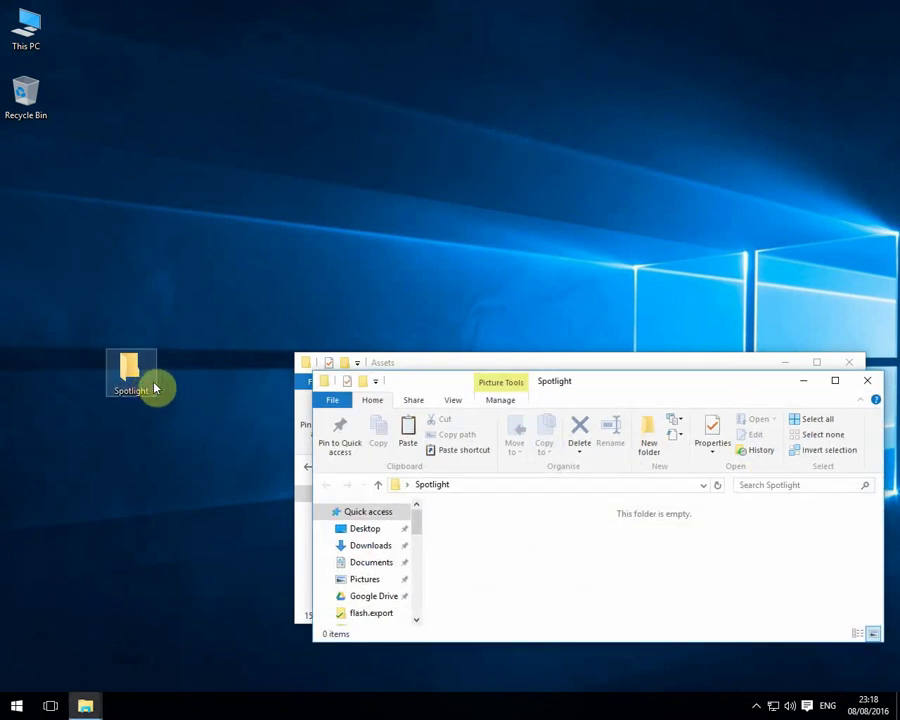
pyautogui.moveTo(443, 380); pyautogui.dragTo(181, 88)
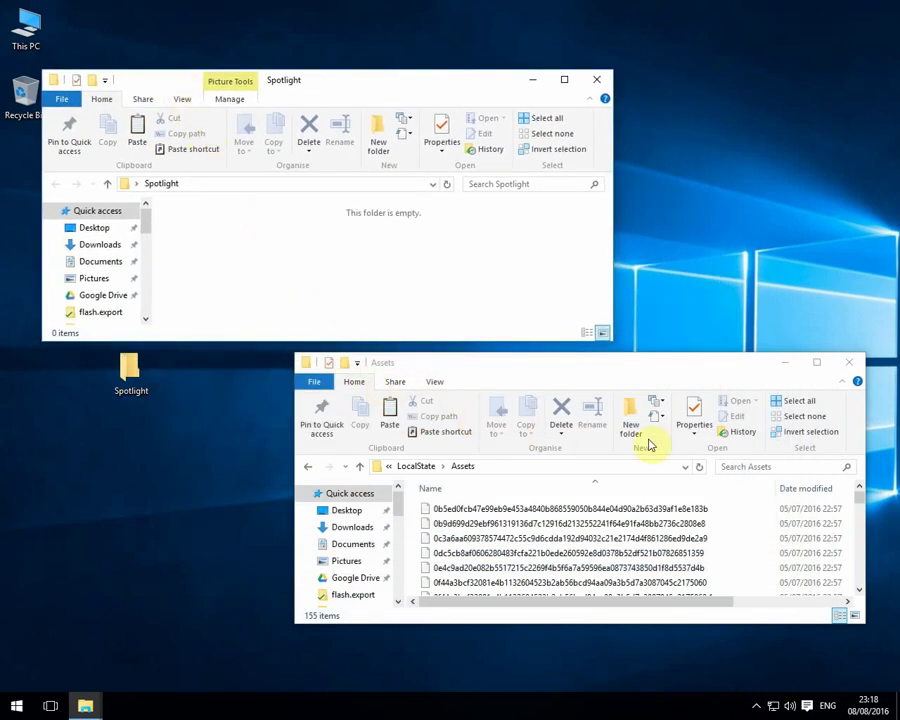
pyautogui.click(797, 402)
pyautogui.click(797, 402)
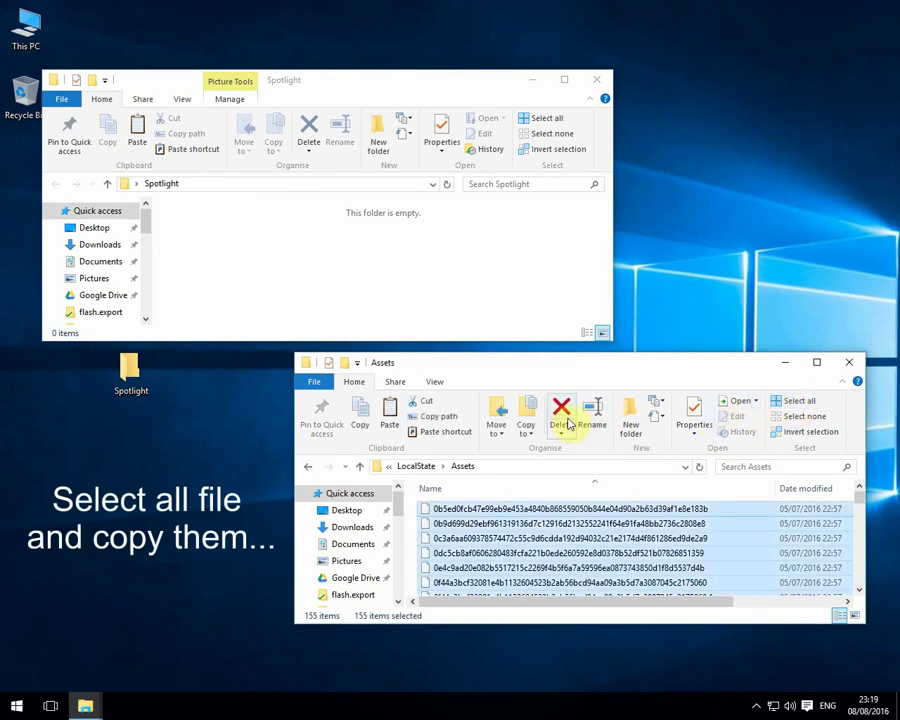
pyautogui.click(367, 420)
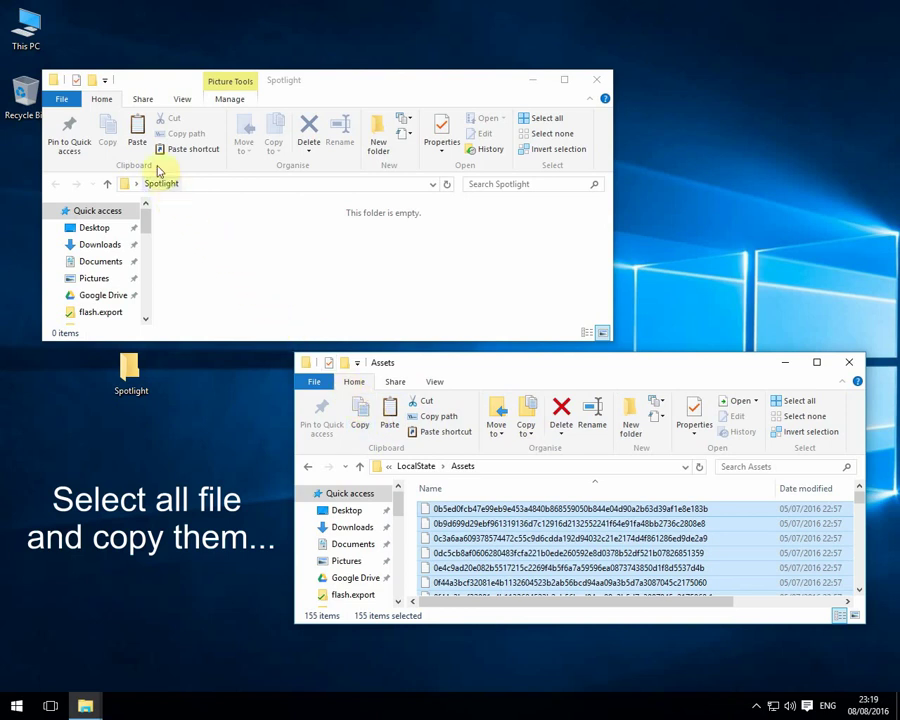
pyautogui.click(137, 134)
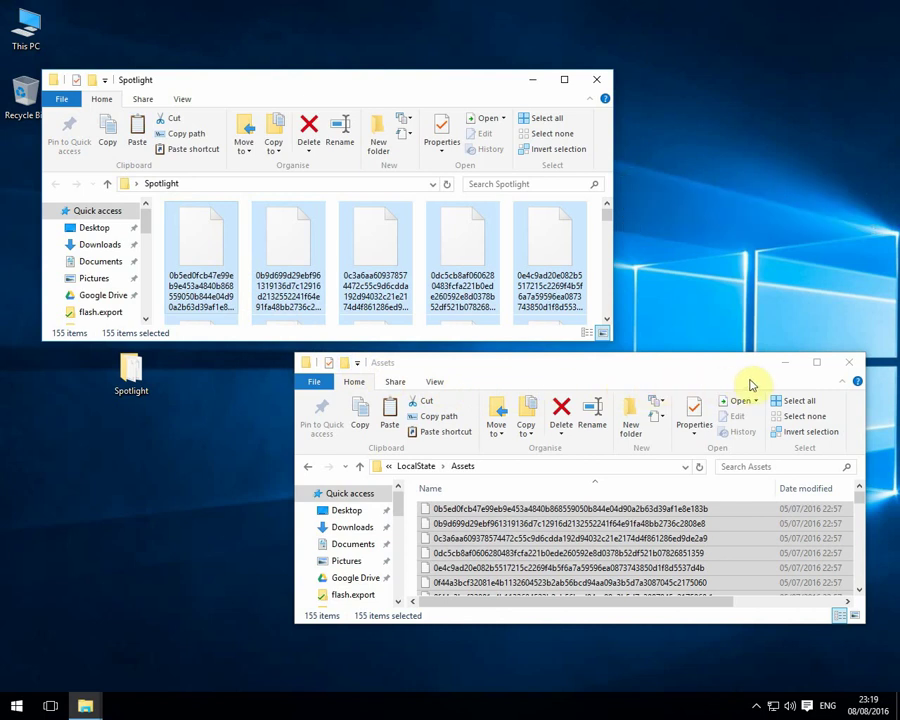
pyautogui.click(849, 363)
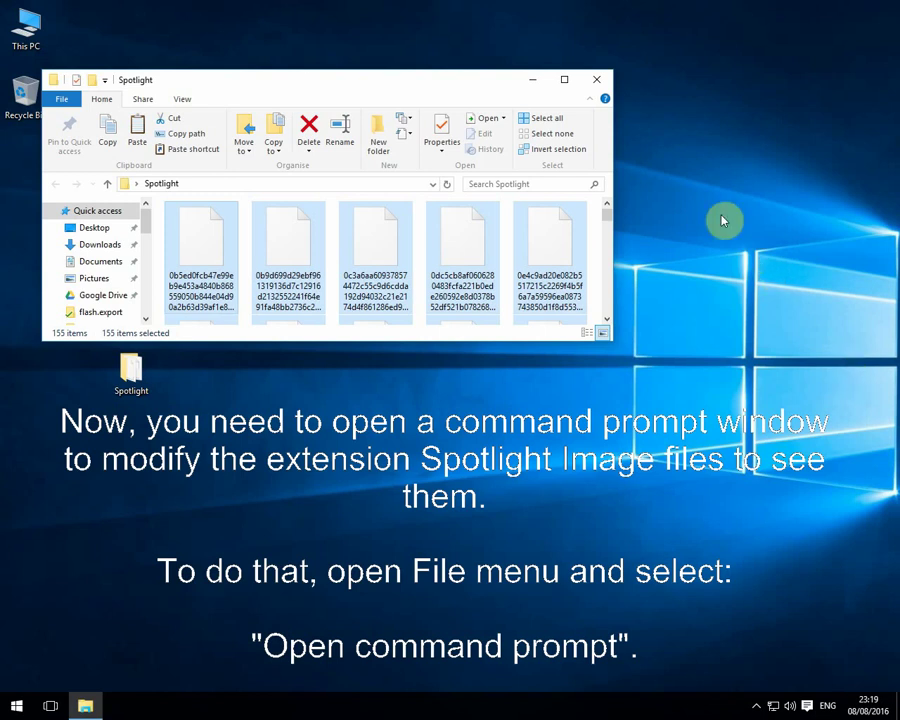
# Maximize the Spotlight folder window and open a command prompt at that folder
pyautogui.click(565, 81)
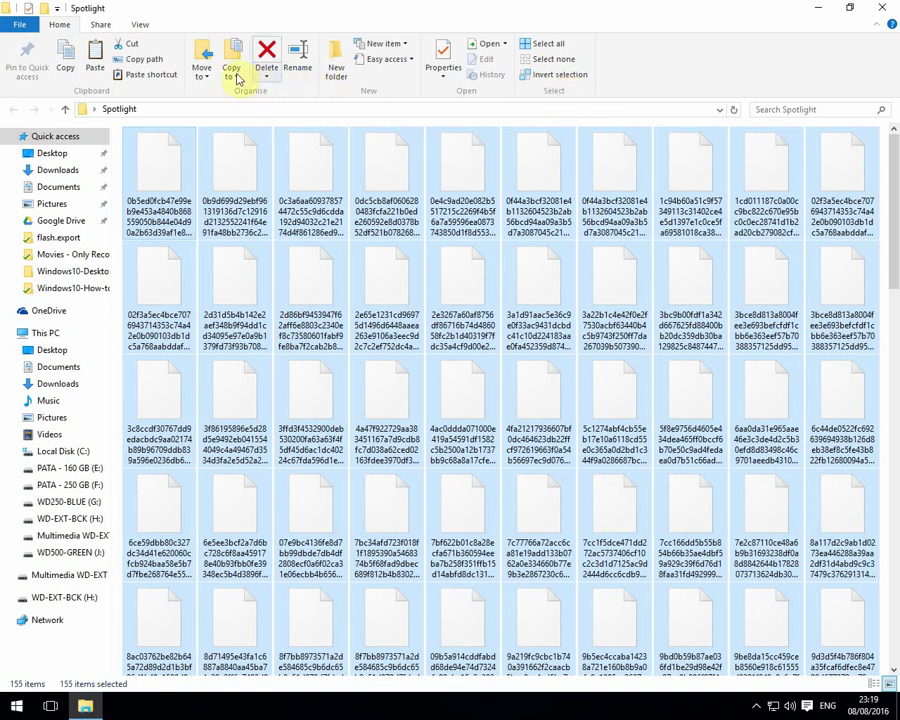
pyautogui.click(29, 31)
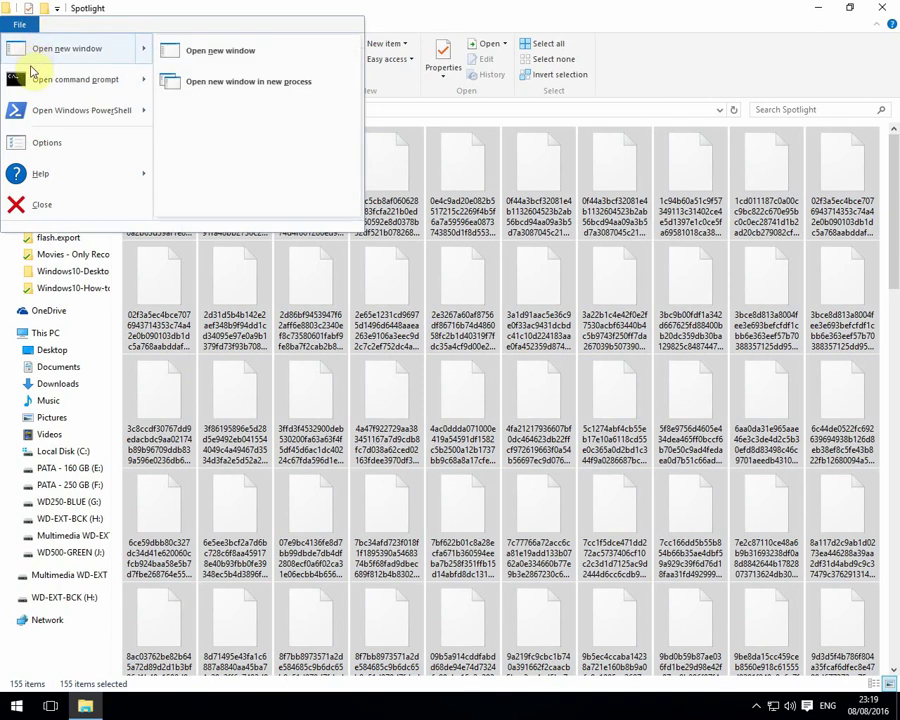
pyautogui.moveTo(33, 85)
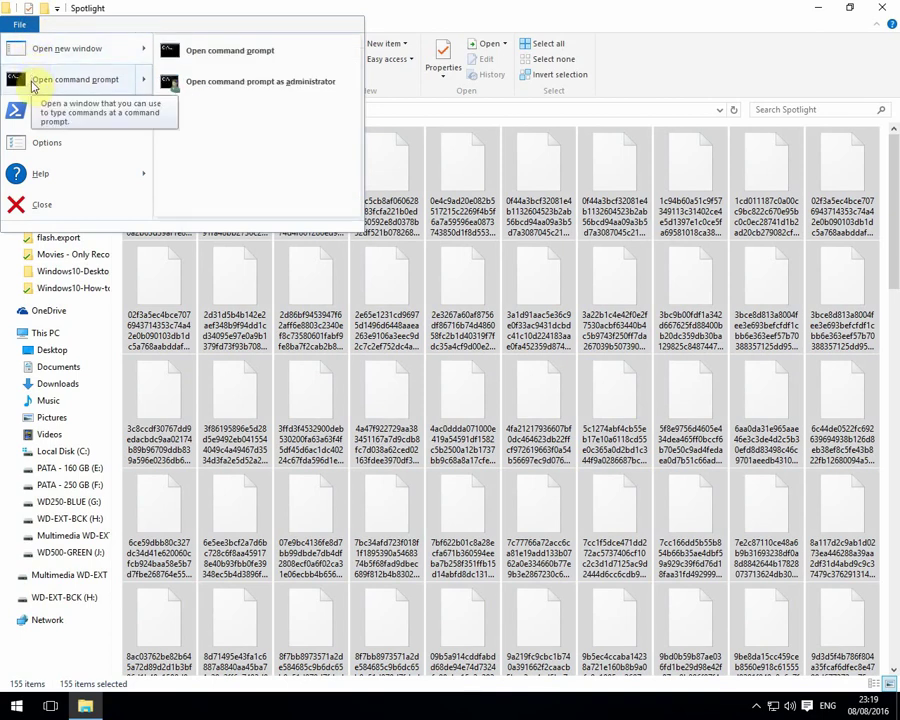
pyautogui.click(33, 85)
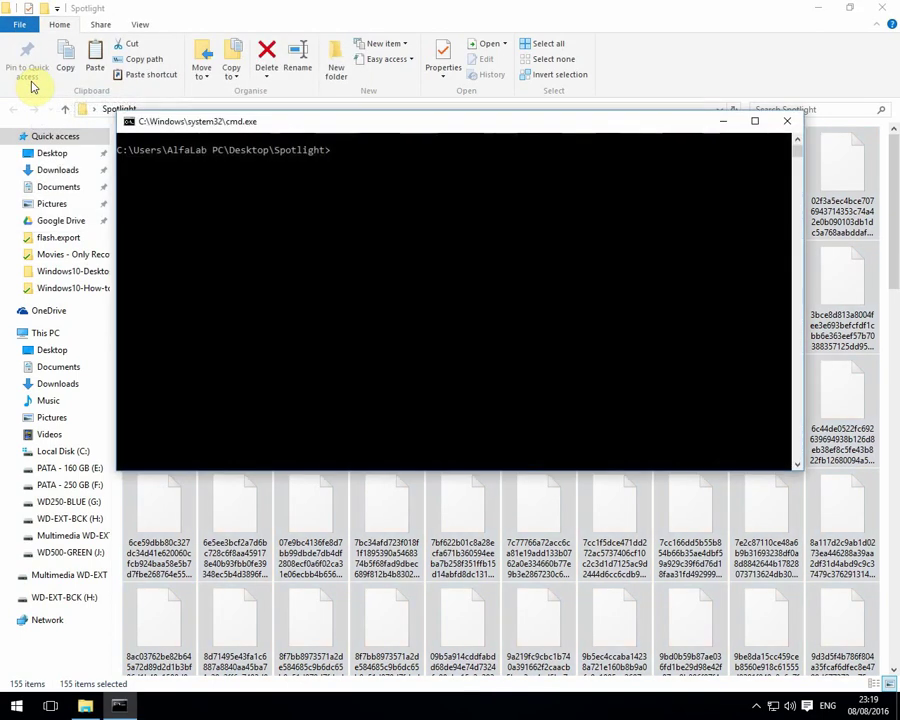
# Add the .jpg extension to every file in the Spotlight folder with "ren * *.jpg", and exit the command prompt
pyautogui.click(273, 249)
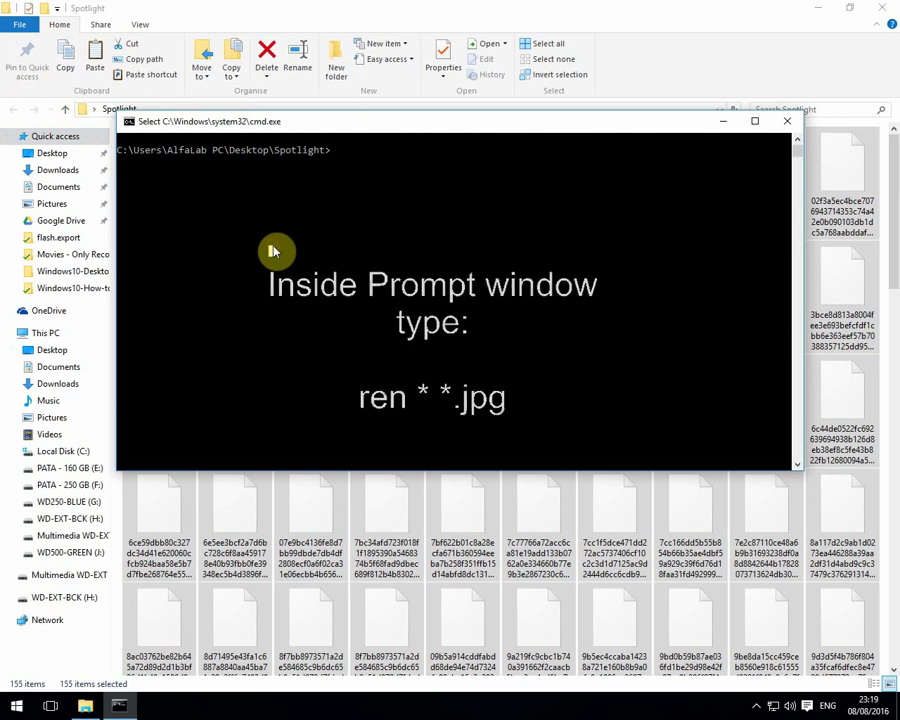
pyautogui.write('ren')
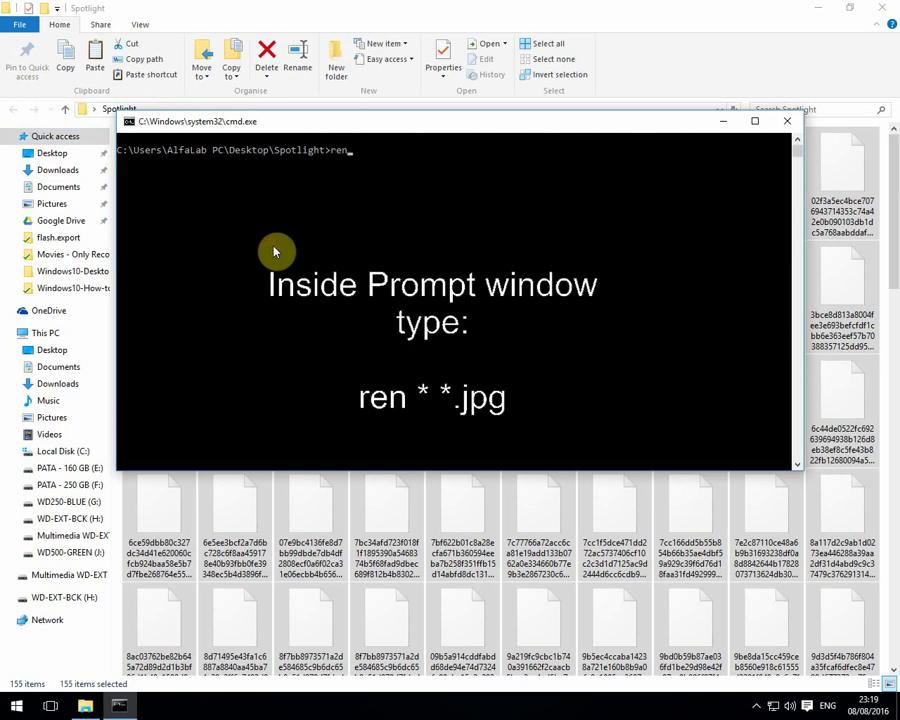
pyautogui.write(' *')
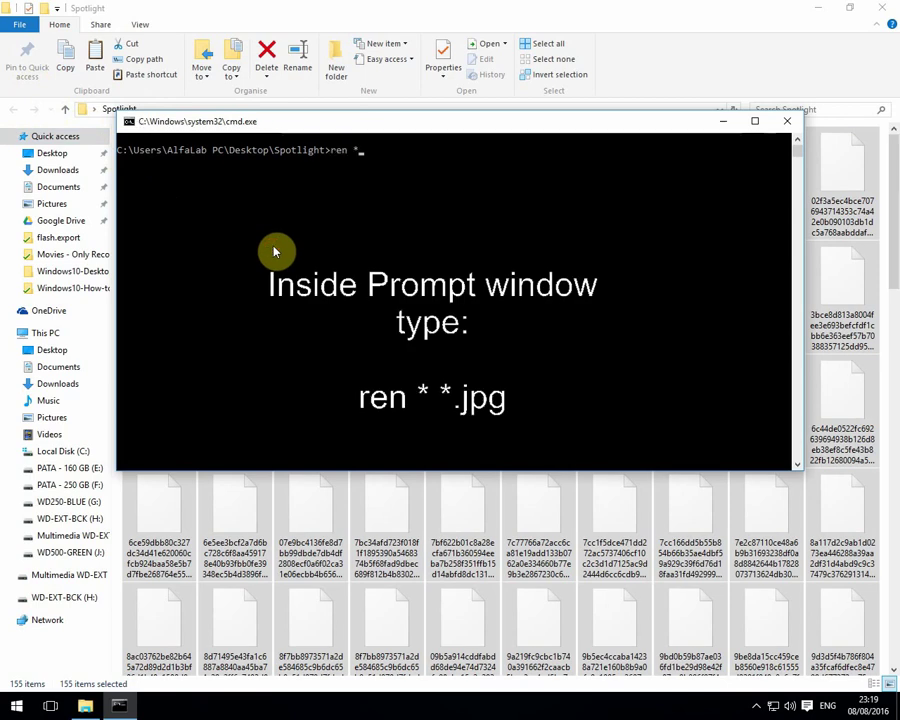
pyautogui.write(' *')
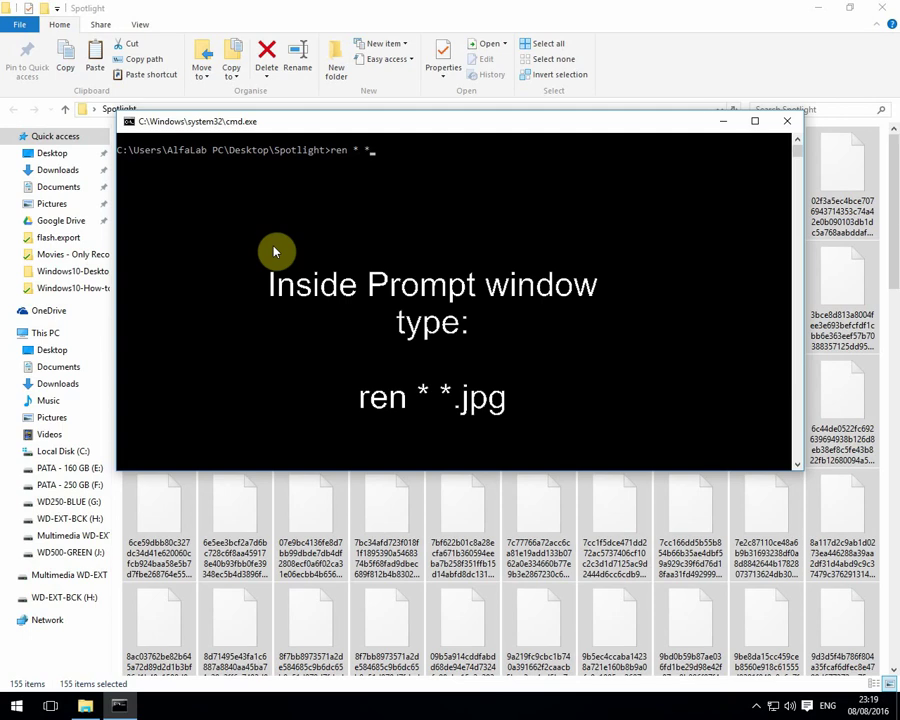
pyautogui.write('.jpg')
pyautogui.press('Return')
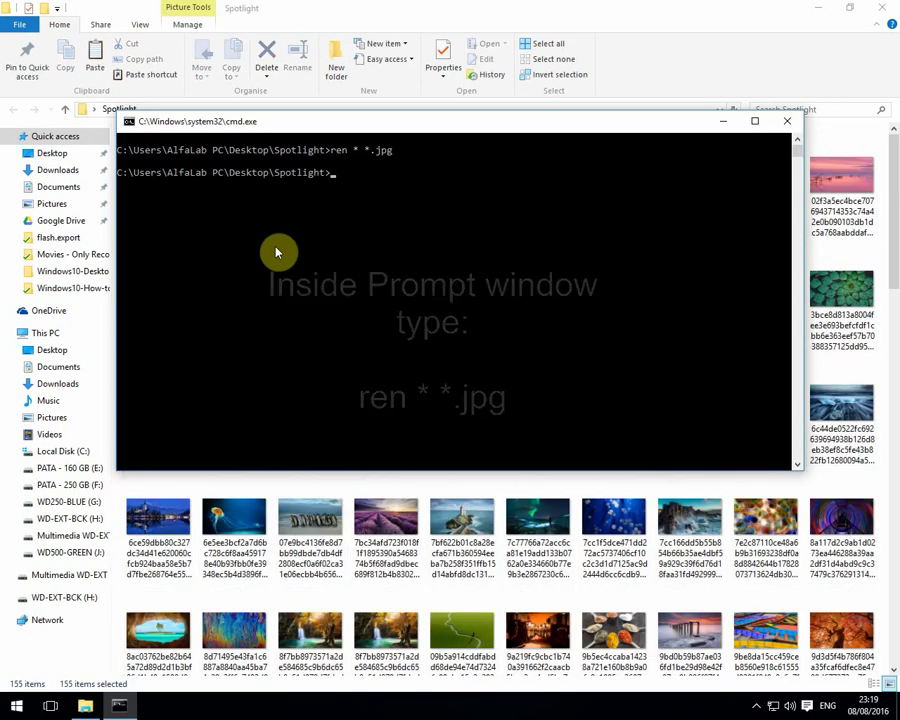
pyautogui.write('exit')
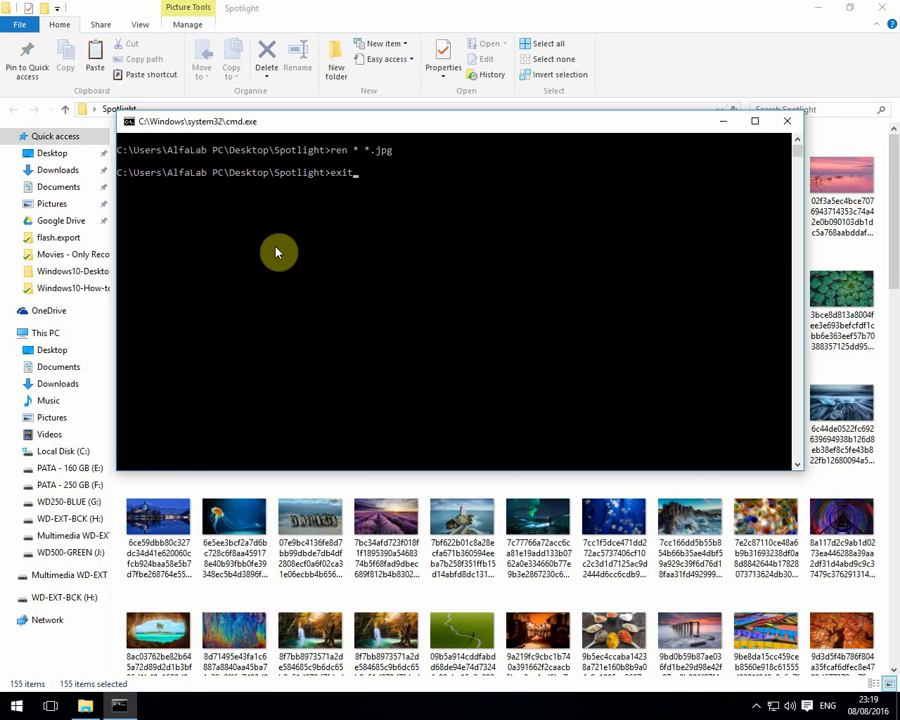
pyautogui.press('Return')
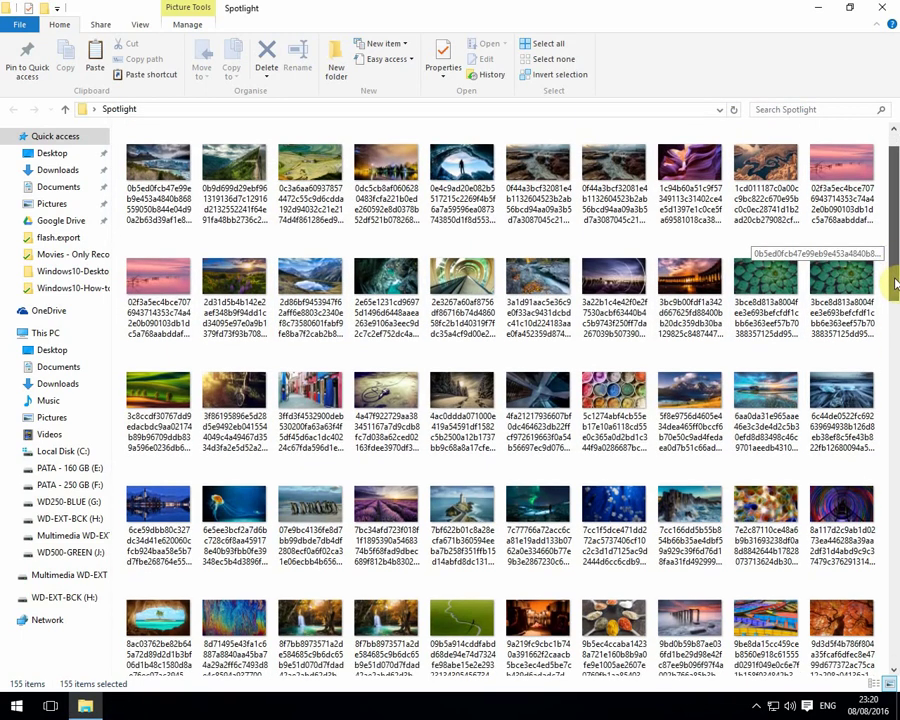
# Look through the image thumbnails, and restore the Spotlight window to a smaller size away from the desktop icons
pyautogui.moveTo(895, 253); pyautogui.dragTo(878, 554)
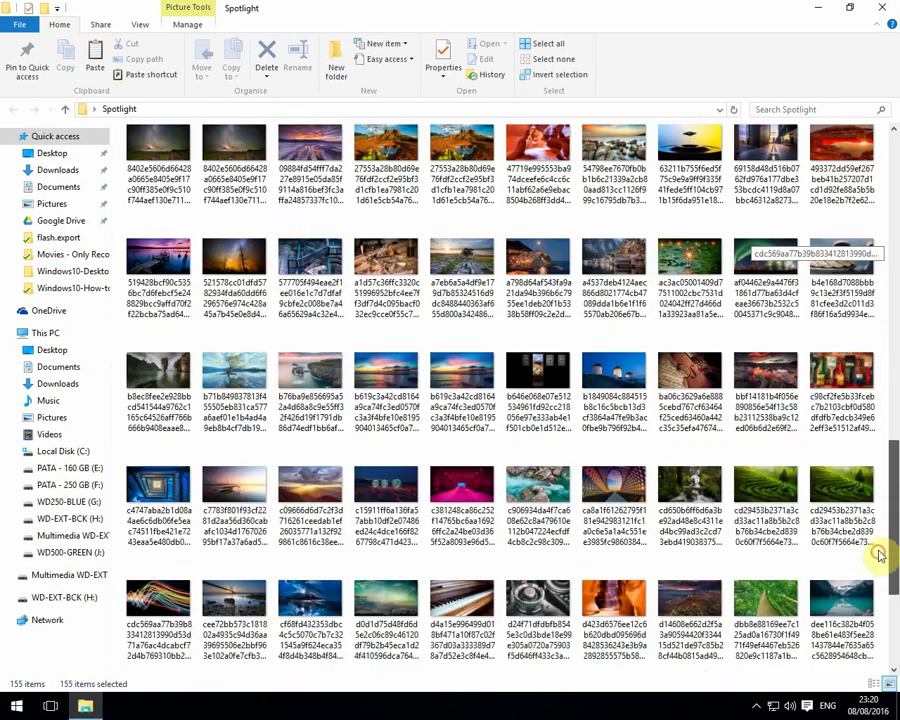
pyautogui.click(853, 9)
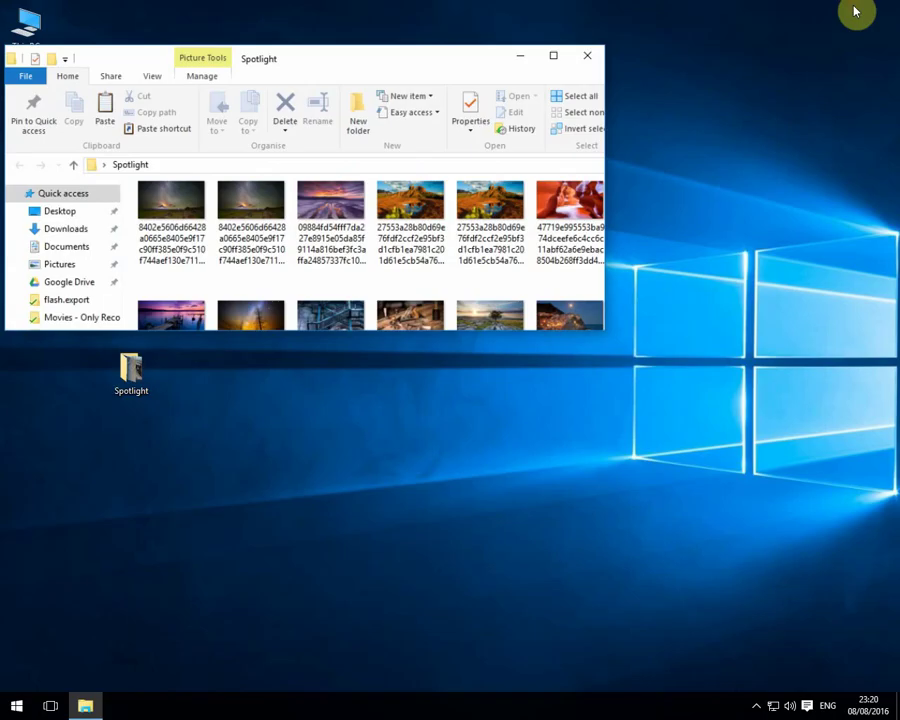
pyautogui.moveTo(455, 91); pyautogui.dragTo(669, 92)
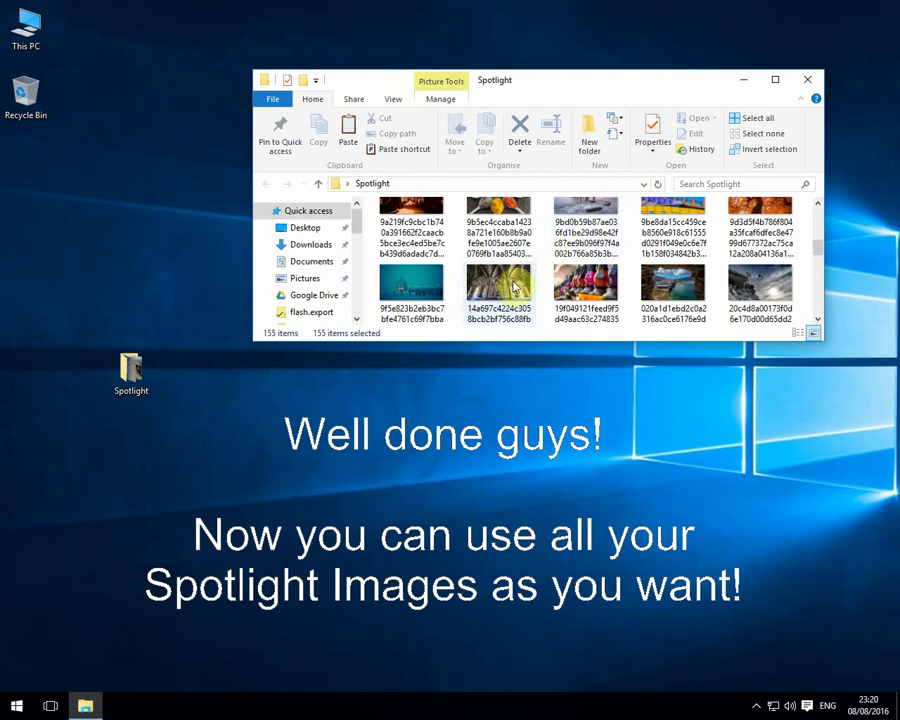
# Set the misty hills landscape image starting with 53e803b423be02d as the desktop background and close the Spotlight window
pyautogui.click(817, 320)
pyautogui.click(817, 320)
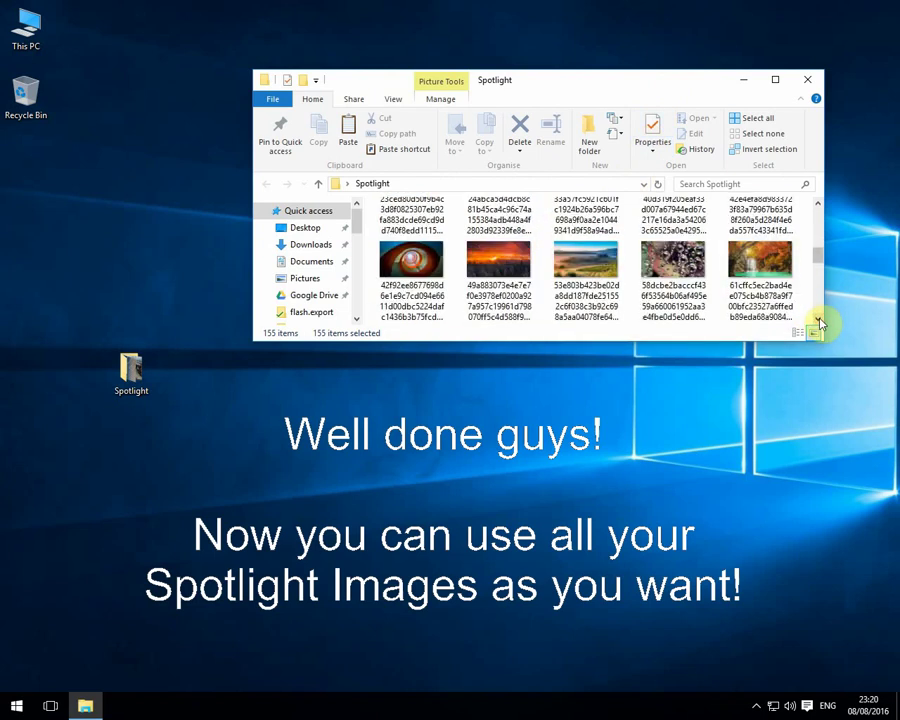
pyautogui.click(598, 280)
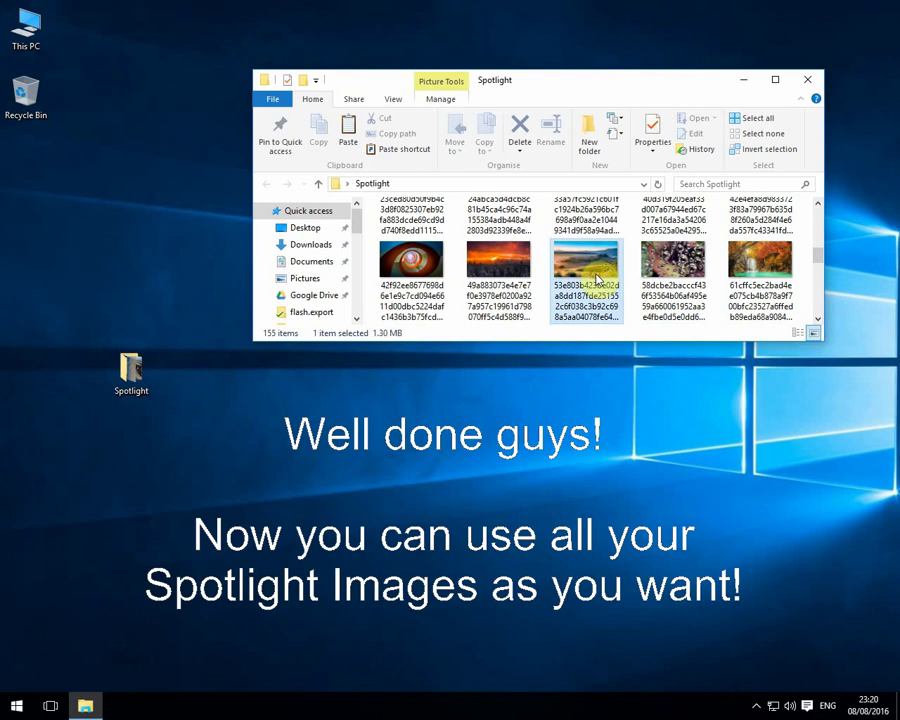
pyautogui.rightClick(598, 279)
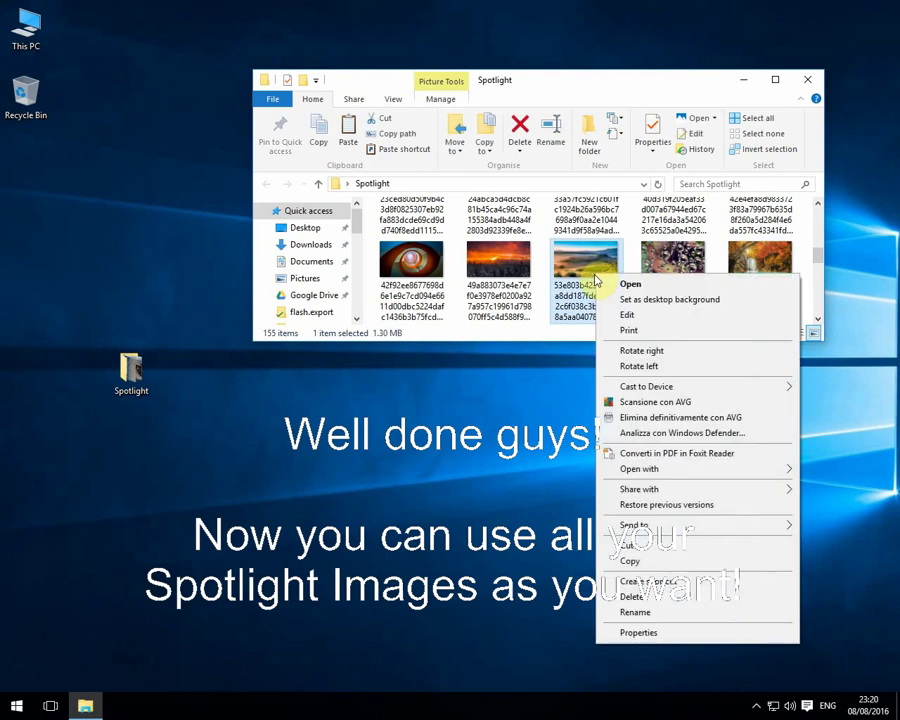
pyautogui.click(613, 300)
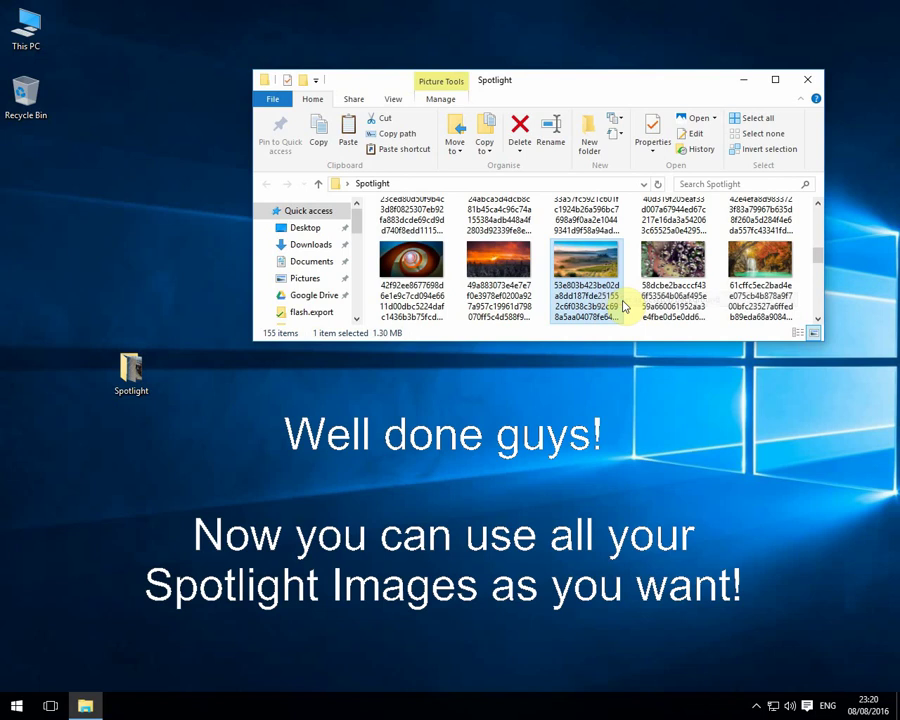
pyautogui.scroll(3, 623, 305)
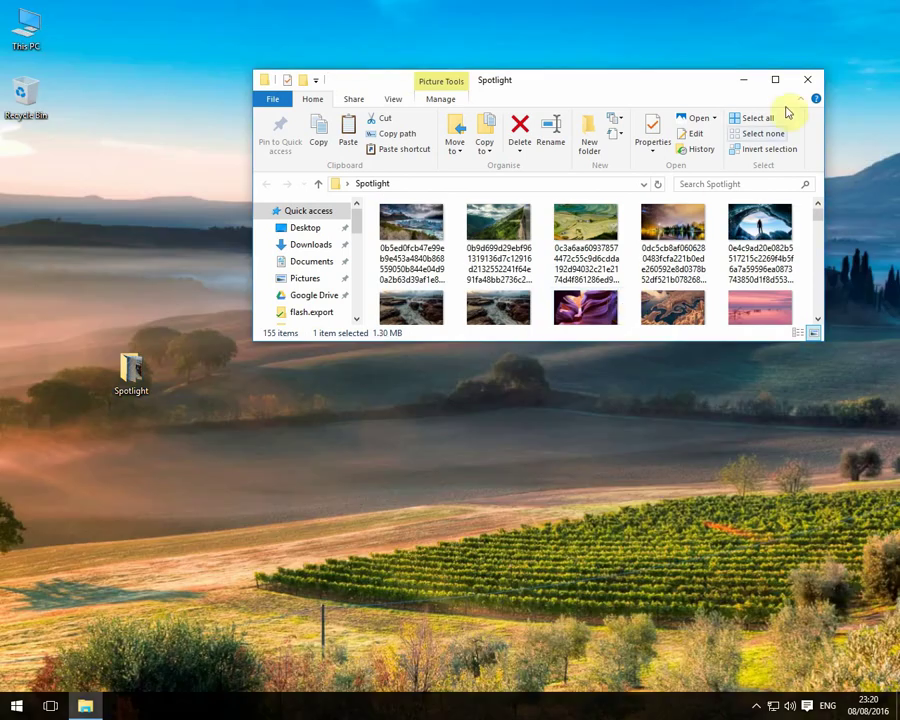
pyautogui.click(808, 79)
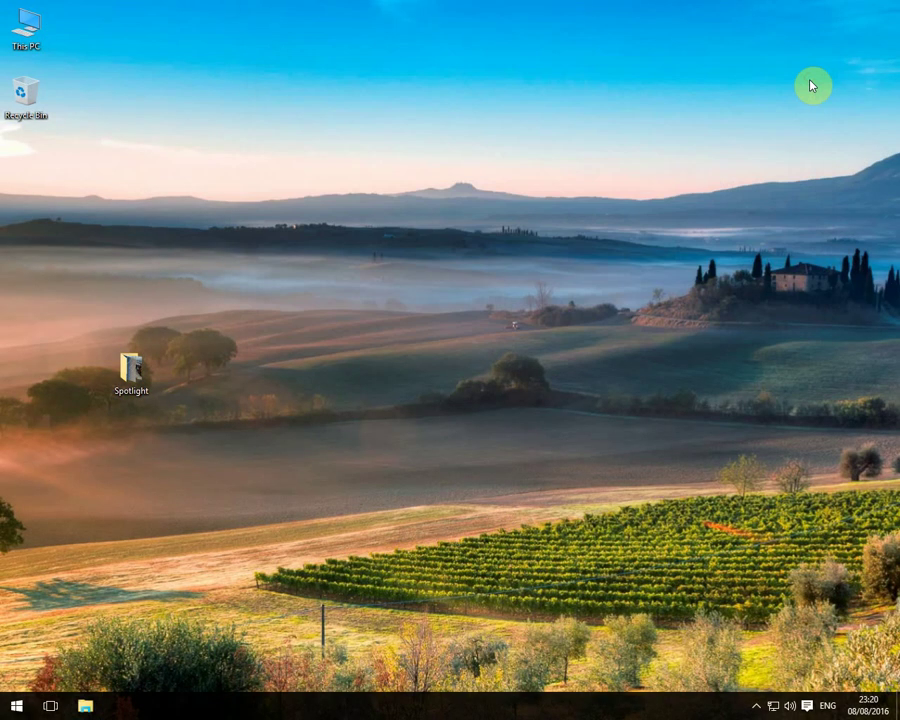